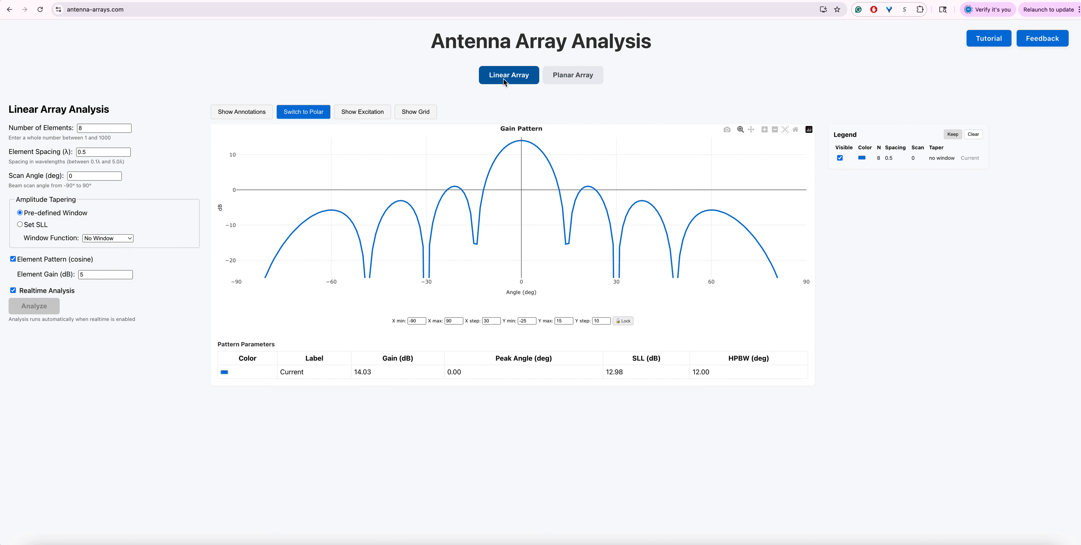
- Set the linear array's number of elements to 17
double_click(104, 129)
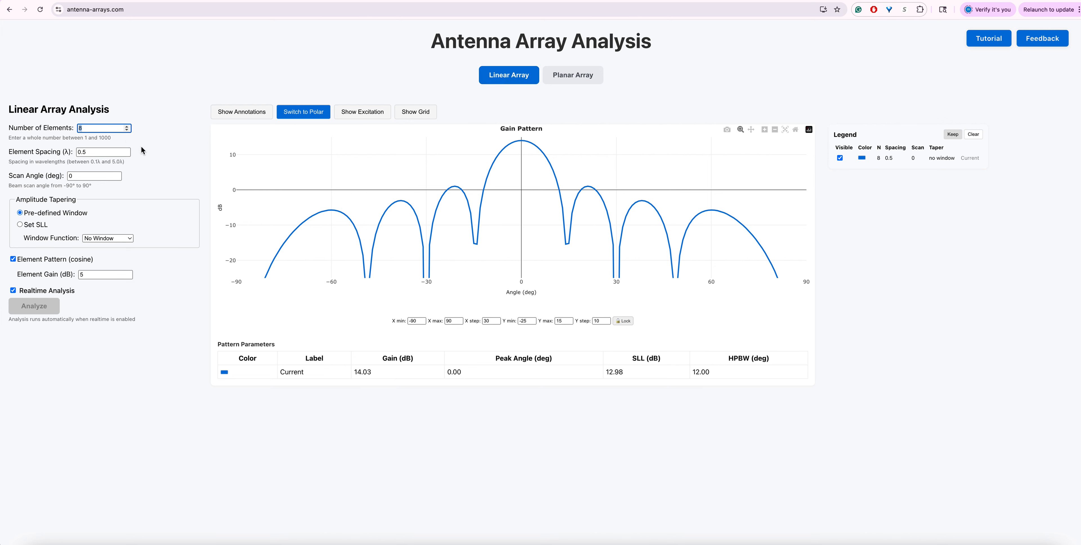
type("17")
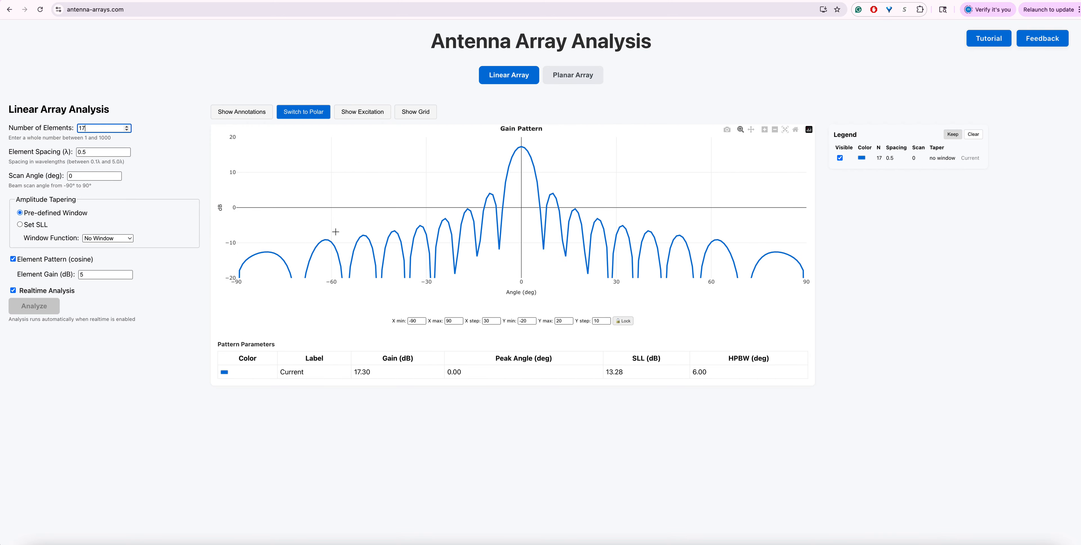
mouse_move(565, 194)
mouse_move(567, 226)
- Display the gain pattern as a polar plot with the element grid and annotations shown
left_click(423, 111)
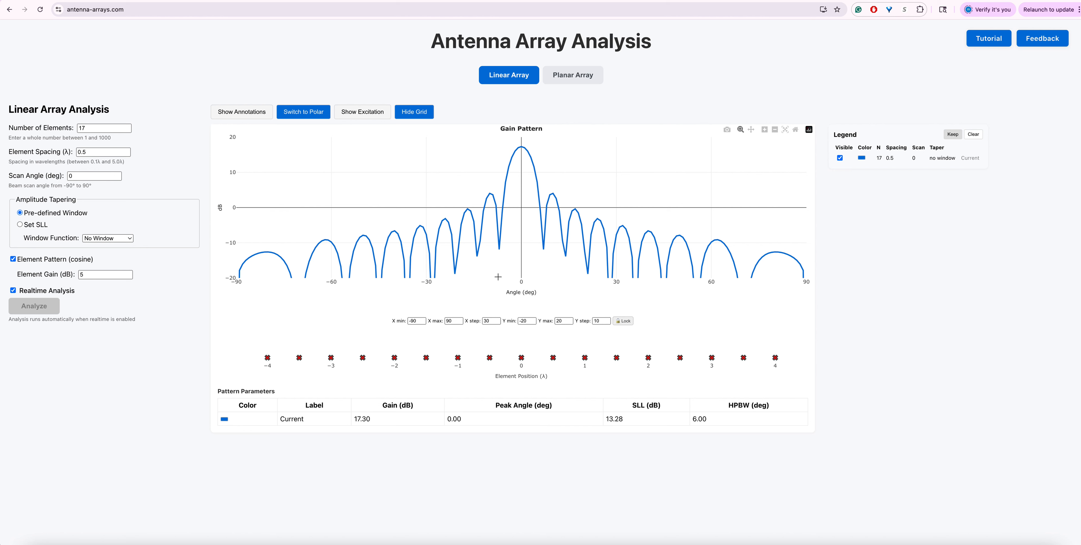
left_click(234, 113)
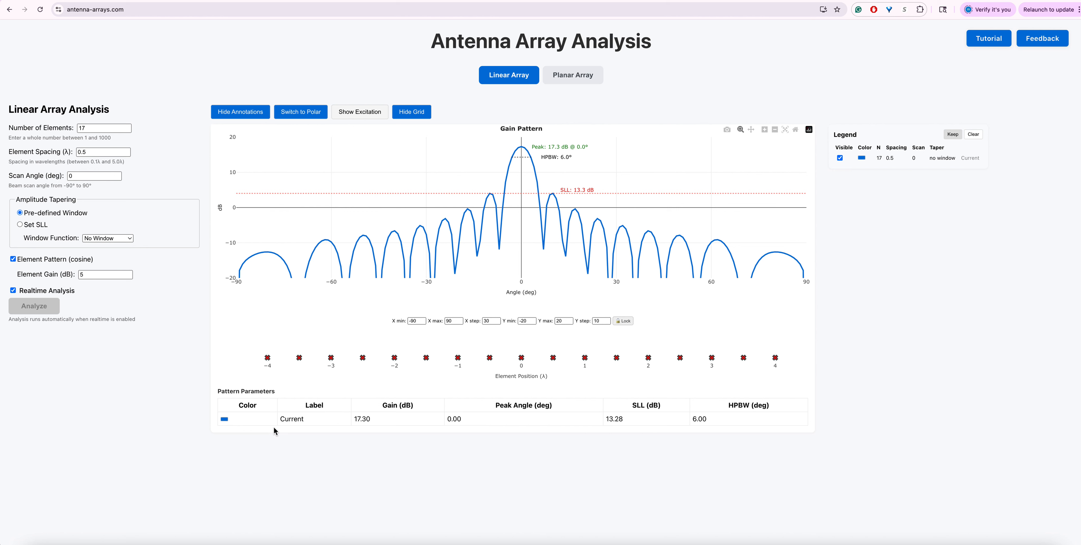
left_click(305, 115)
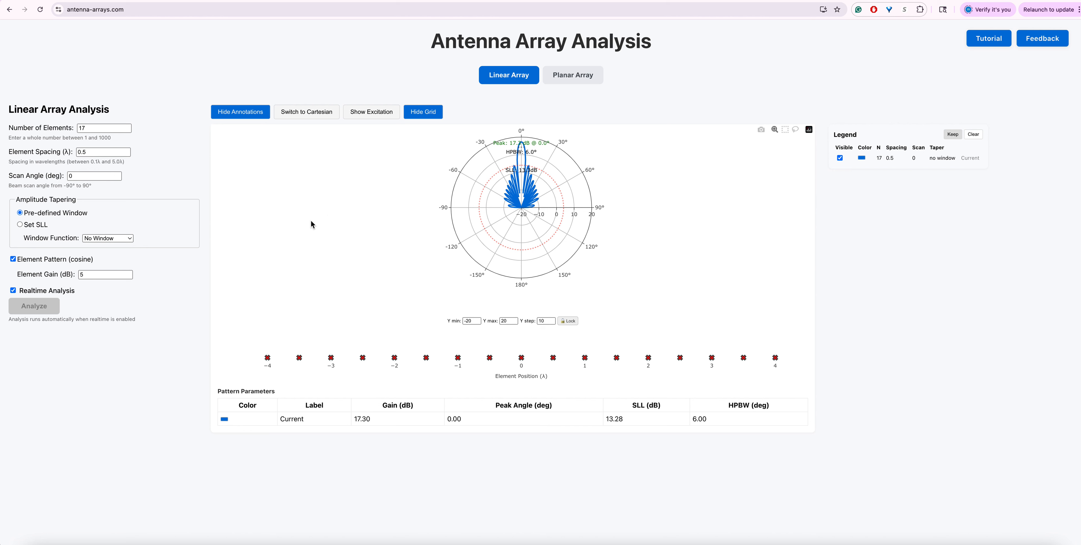
- Set the linear array's scan angle to 5 degrees and raise it to 15 degrees
left_click(90, 177)
type("5")
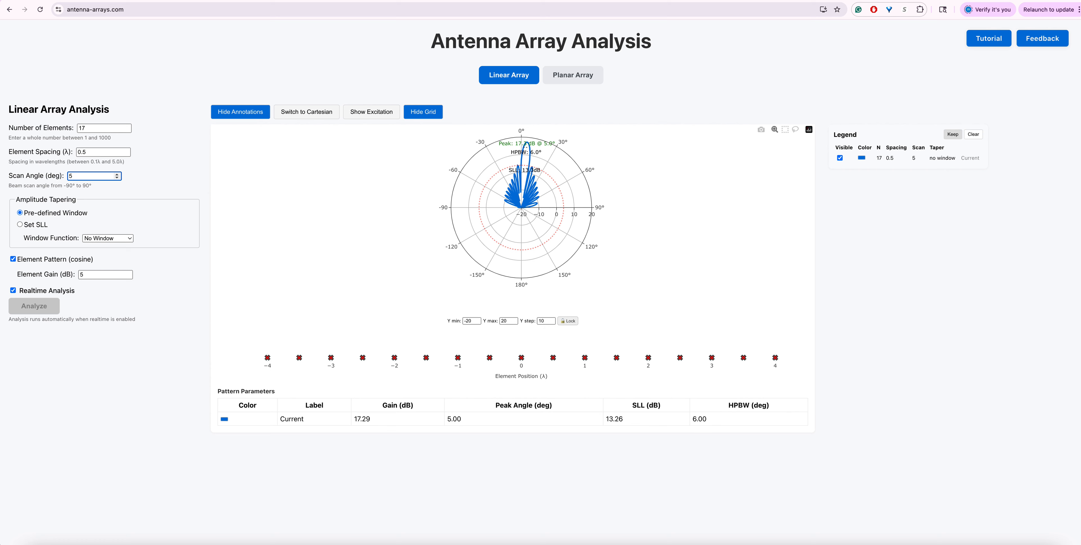
type("1")
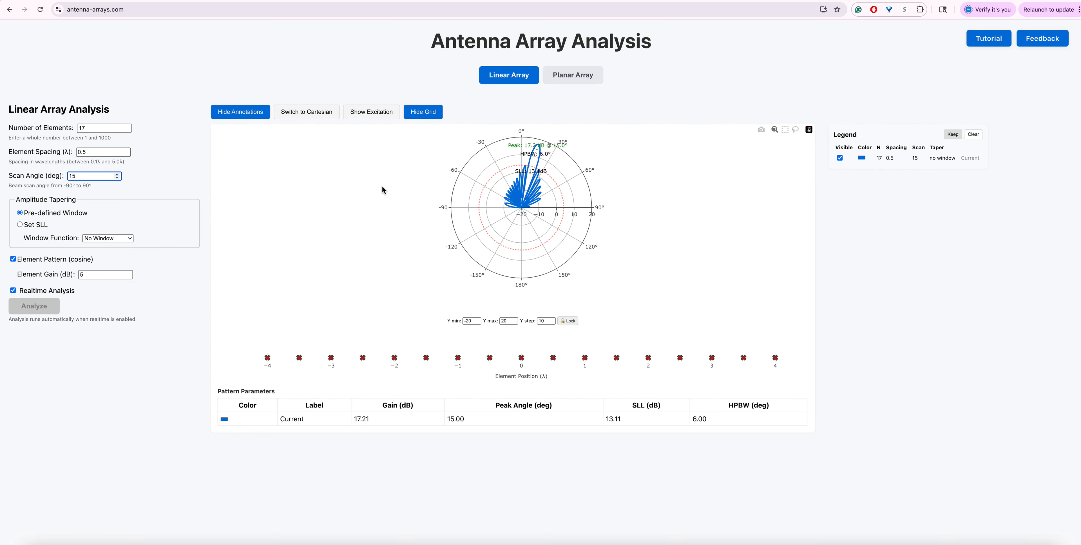
- Show the array element excitation plot and hide the element grid
left_click(369, 113)
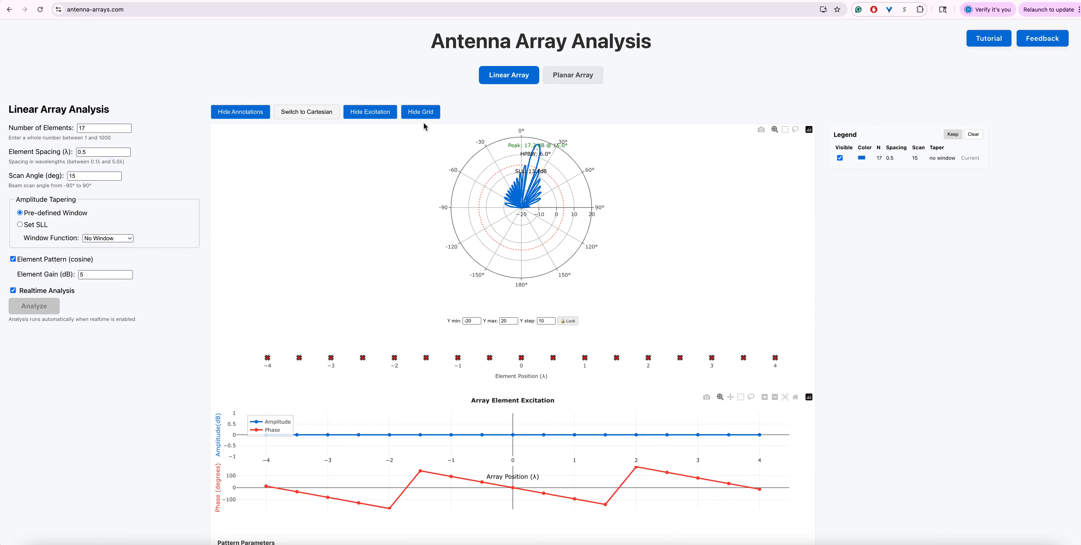
left_click(421, 112)
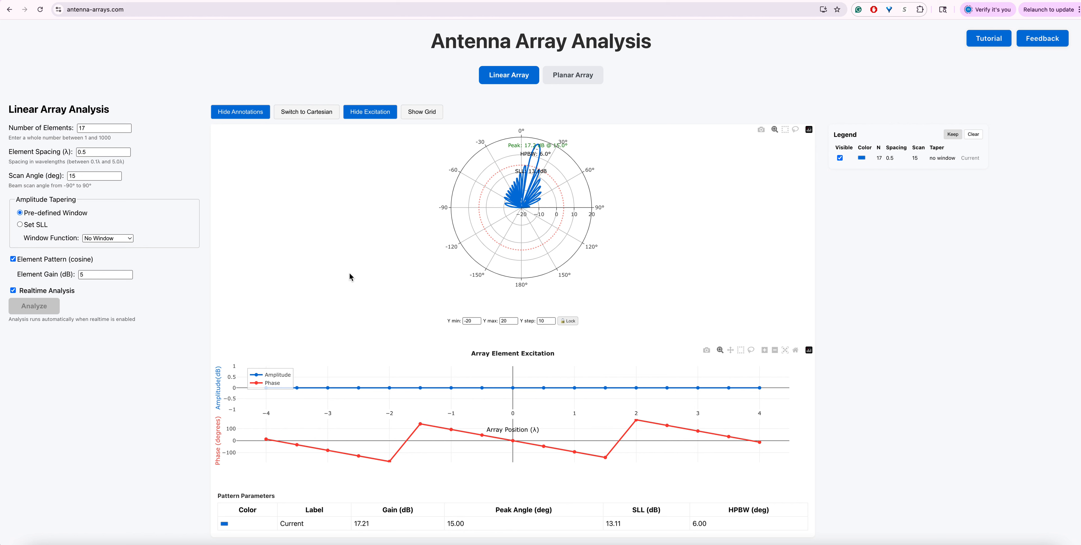
- Set the linear array's scan angle back to 0 degrees
left_click(91, 177)
key("ctrl+a")
type("0")
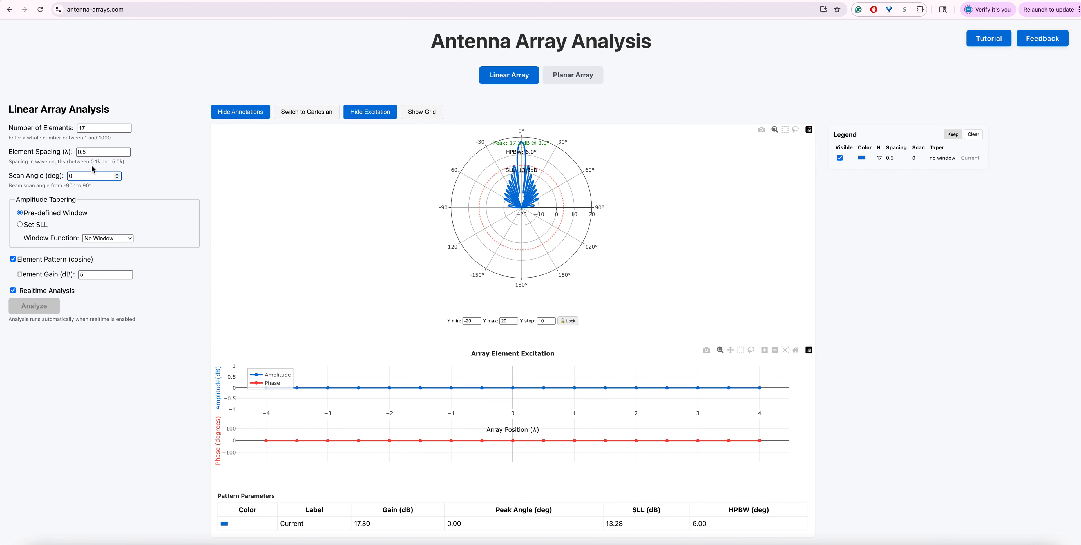
- Return the gain pattern to a Cartesian plot and hide its annotations
left_click(315, 113)
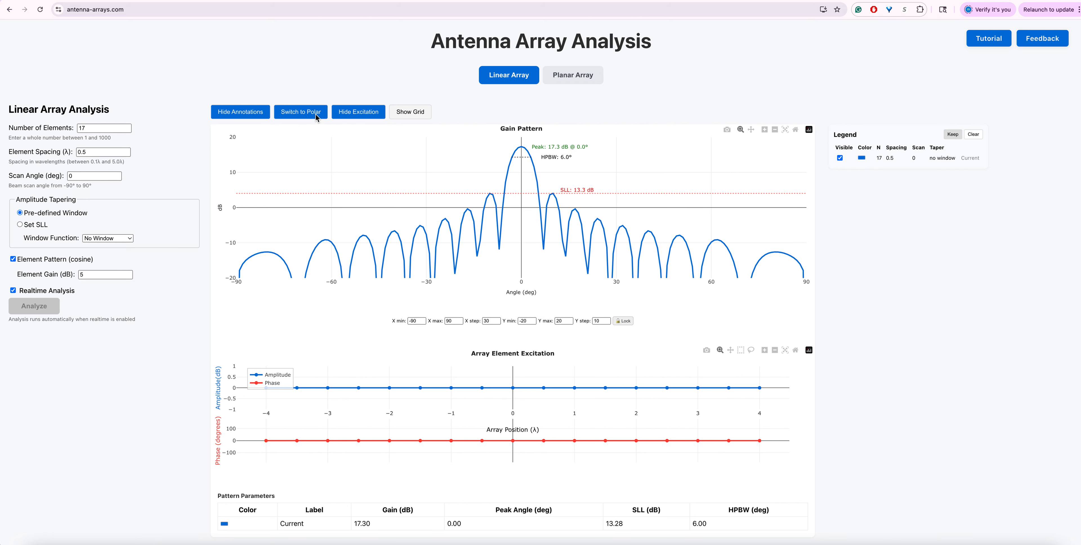
left_click(246, 112)
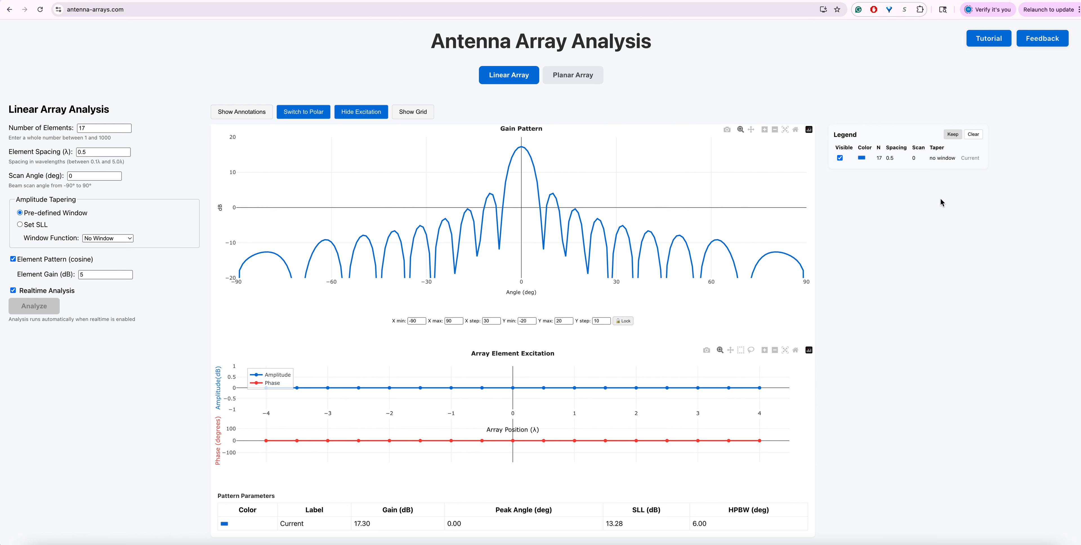
- Keep the no-window pattern in the legend and apply Set SLL amplitude tapering at 30 dB
left_click(952, 135)
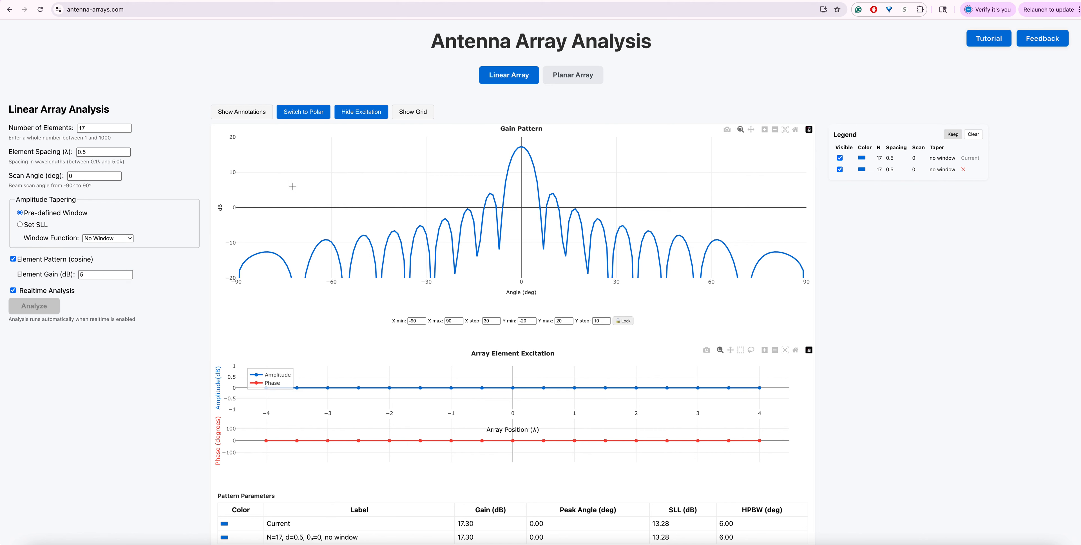
left_click(21, 224)
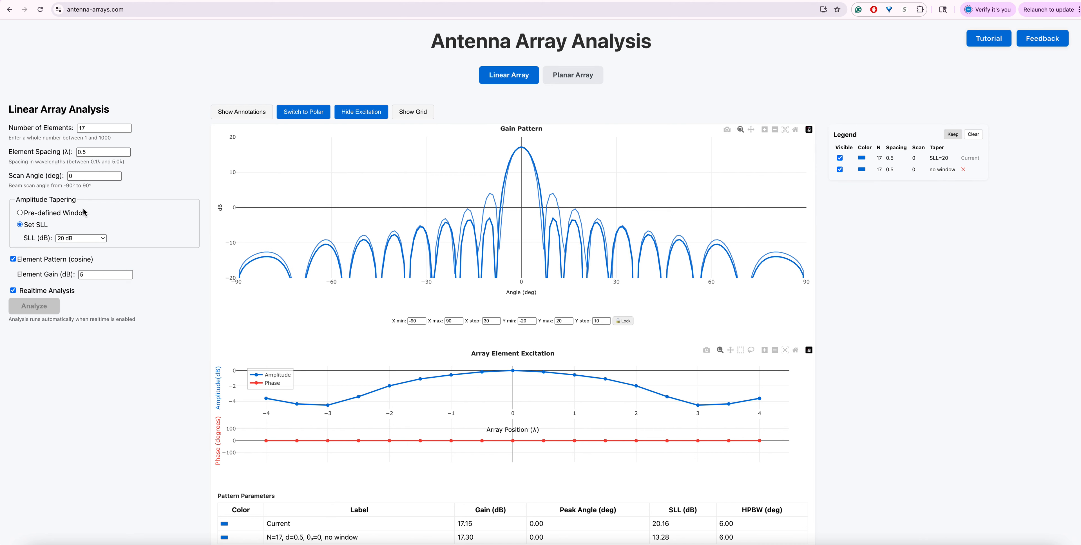
left_click(82, 239)
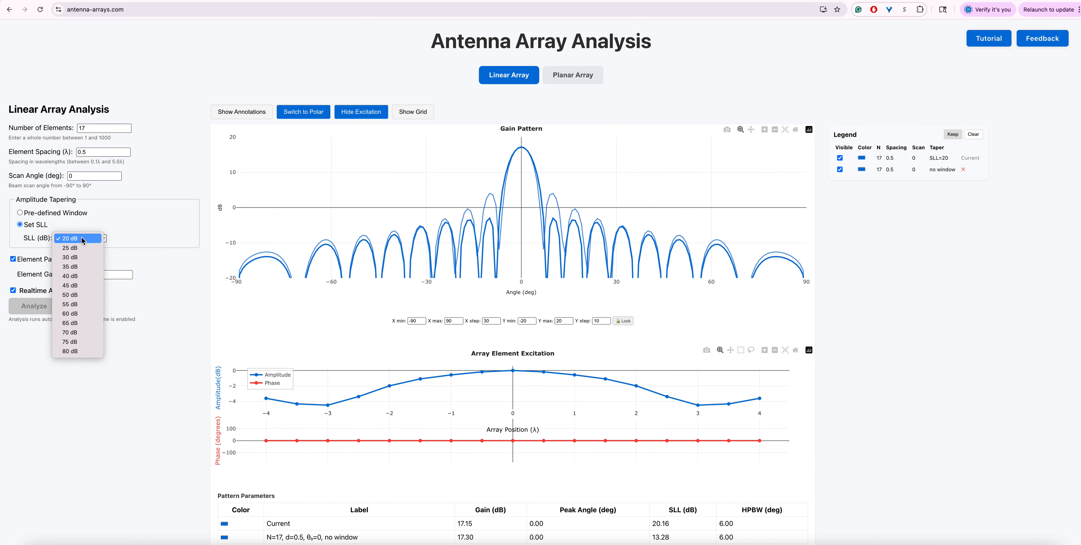
left_click(83, 257)
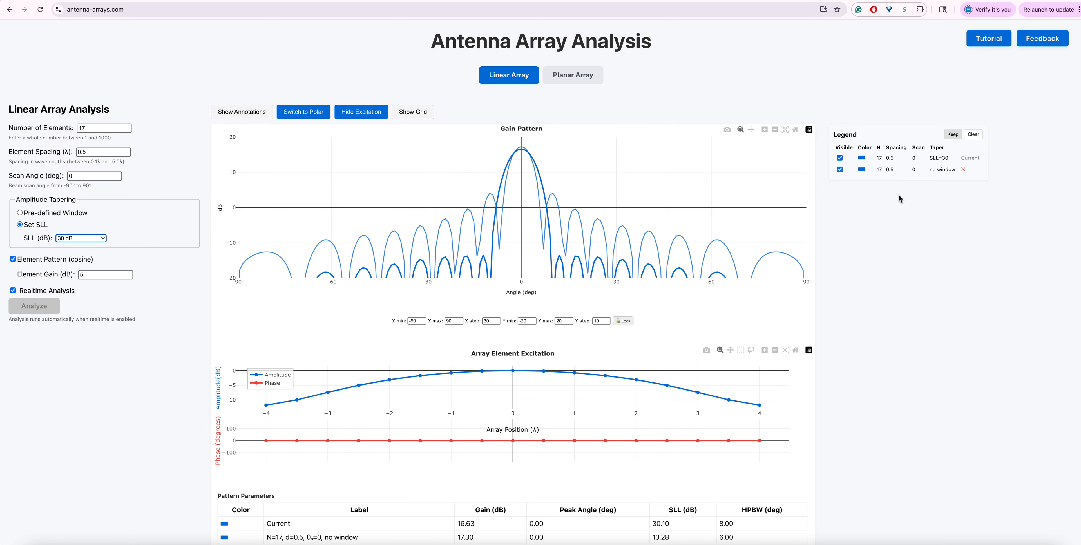
- Keep the 30 dB SLL pattern in the legend and hide the current trace
left_click(952, 135)
left_click(840, 158)
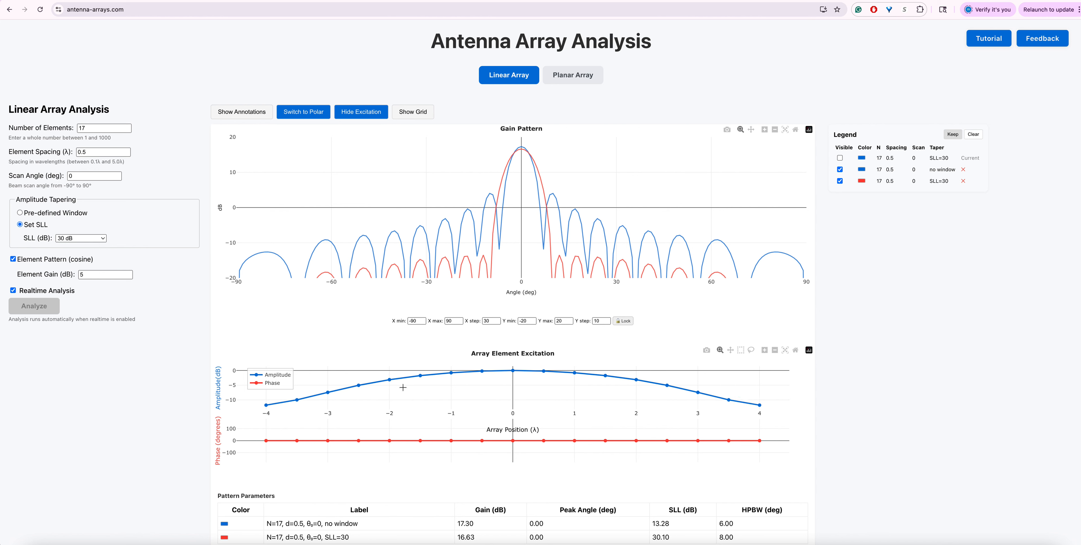
mouse_move(261, 407)
- Switch to the planar array analysis and set its plot type to Grid
left_click(564, 76)
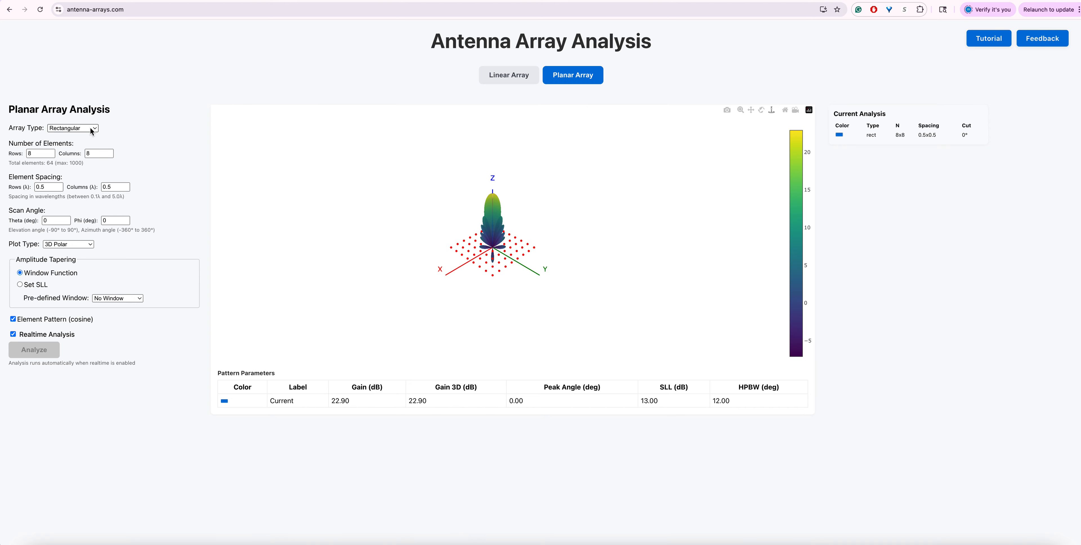
left_click(60, 247)
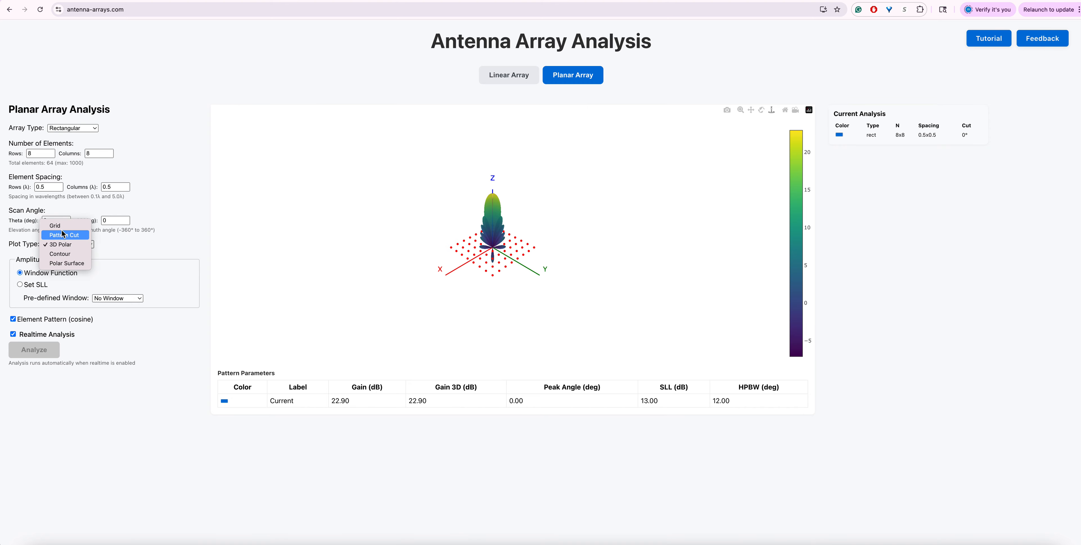
left_click(62, 225)
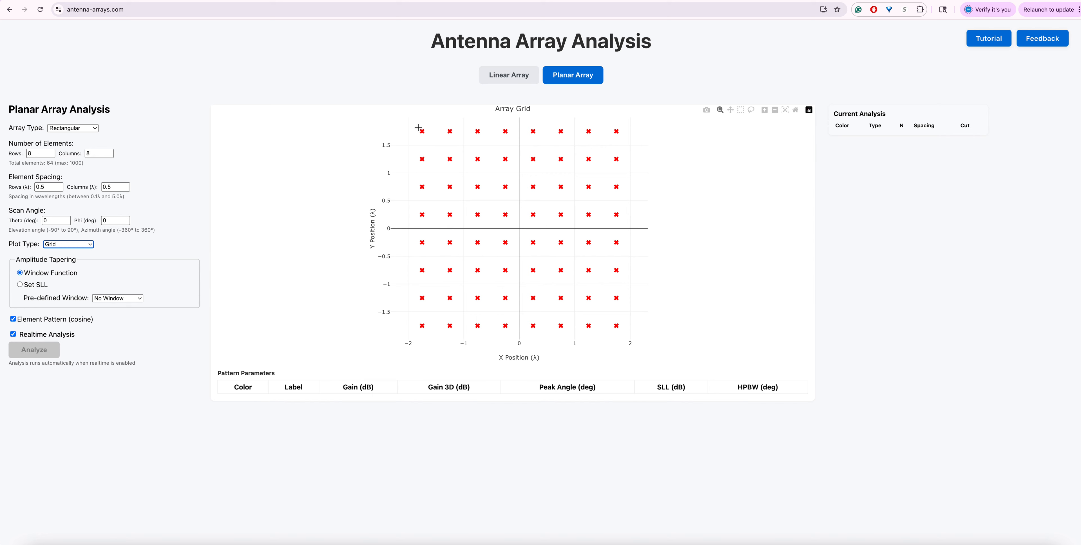
- Try the Triangular and Circular array types on the grid plot and return to Rectangular
left_click(92, 128)
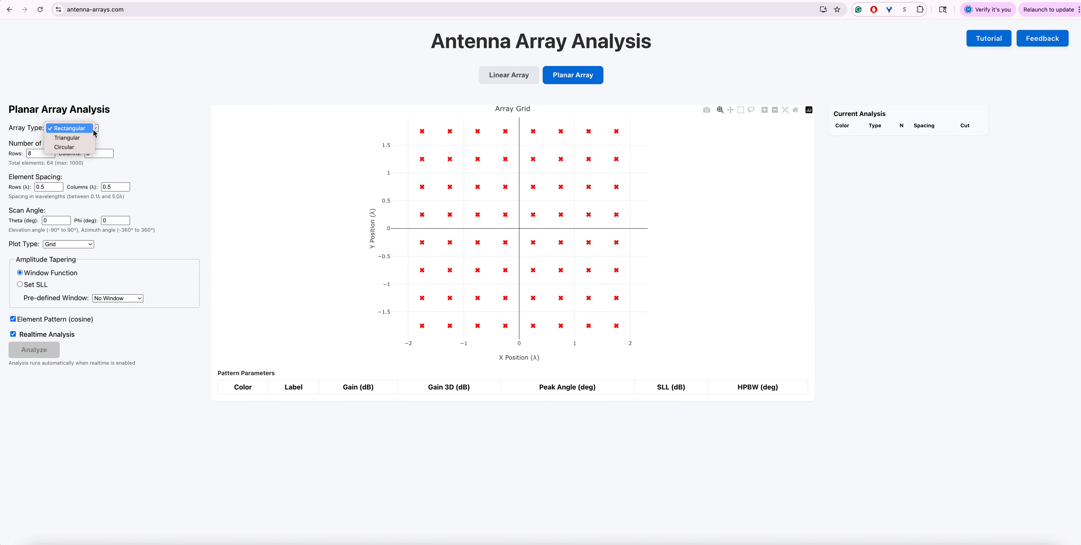
left_click(89, 139)
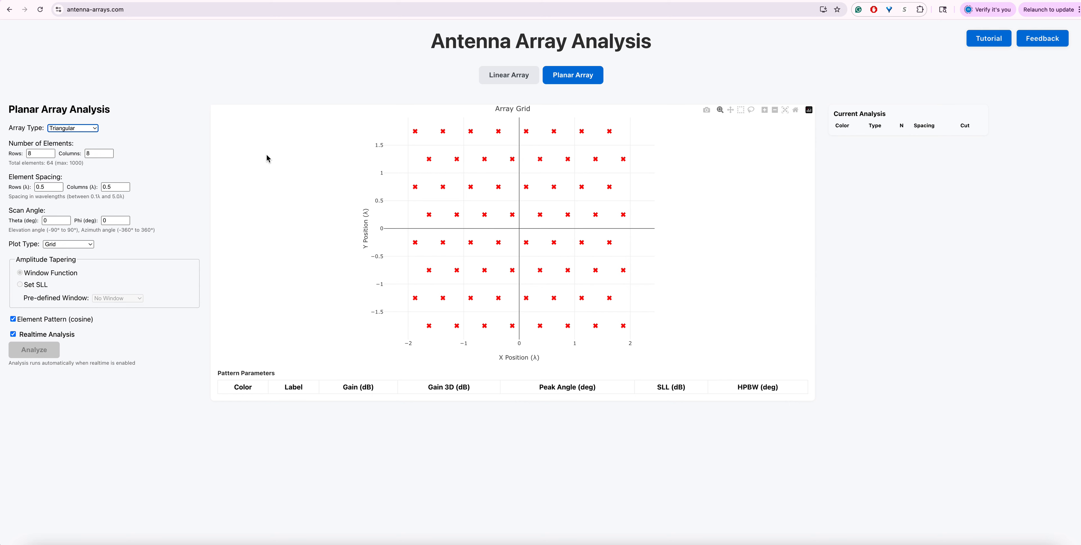
left_click(91, 129)
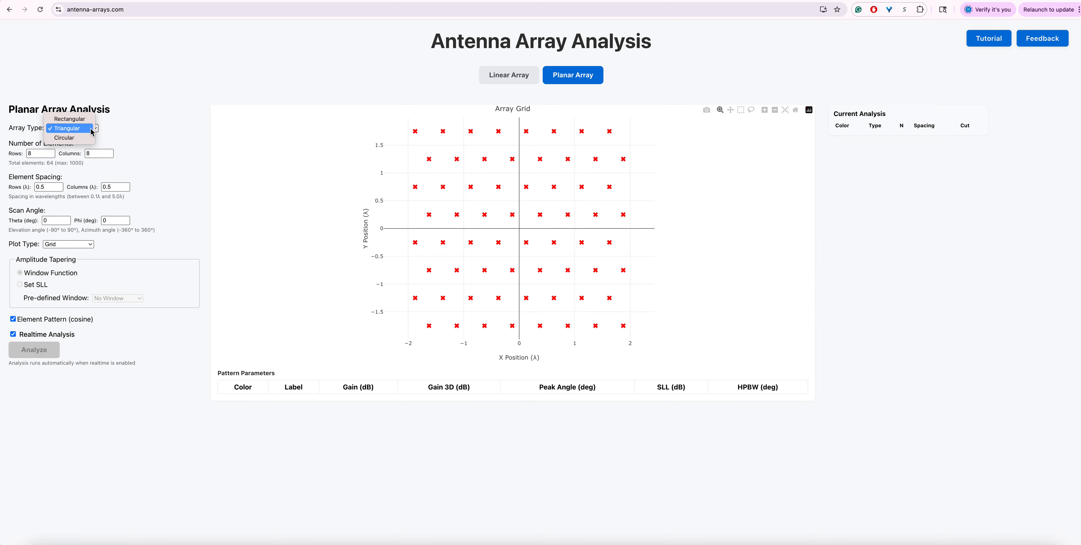
left_click(89, 138)
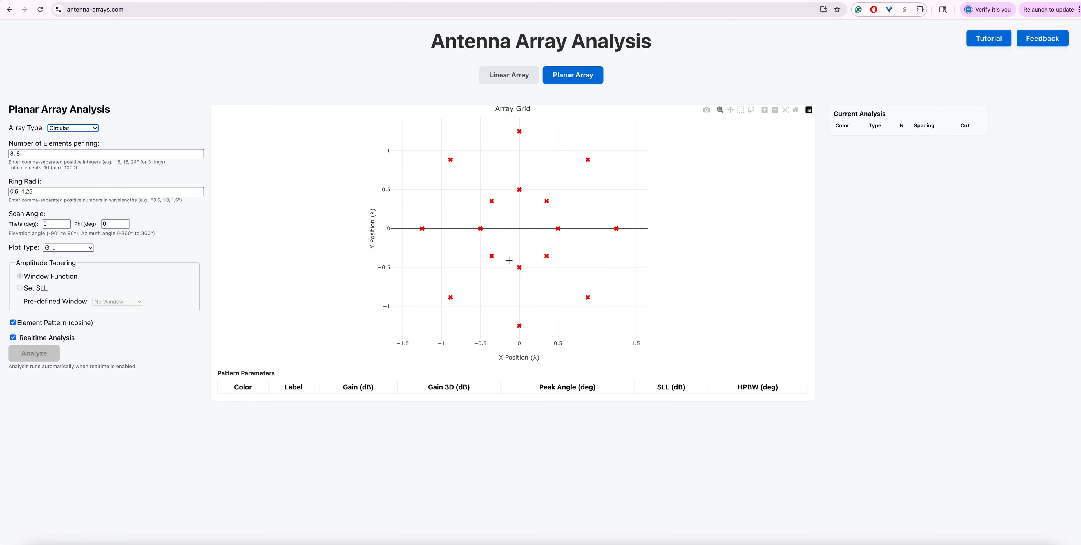
left_click(96, 128)
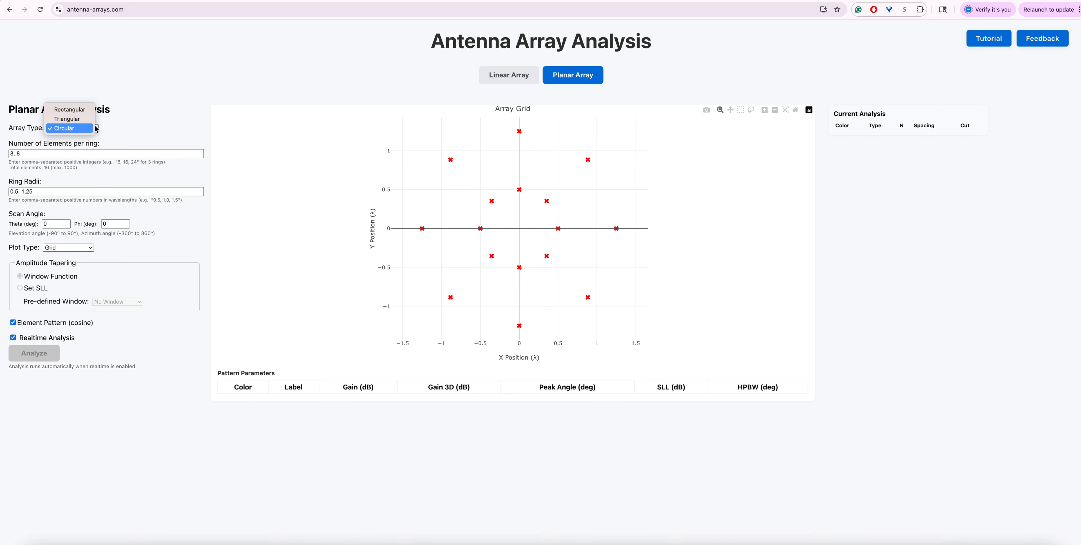
left_click(80, 112)
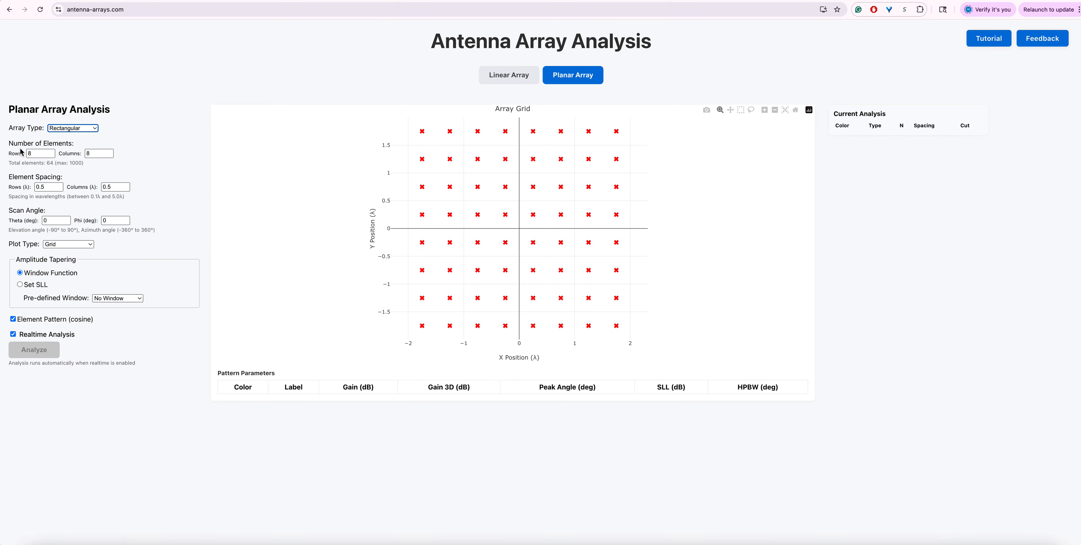
- Set the rectangular array's number of columns to 16
left_click(38, 154)
left_click(91, 152)
key("BackSpace")
type("16")
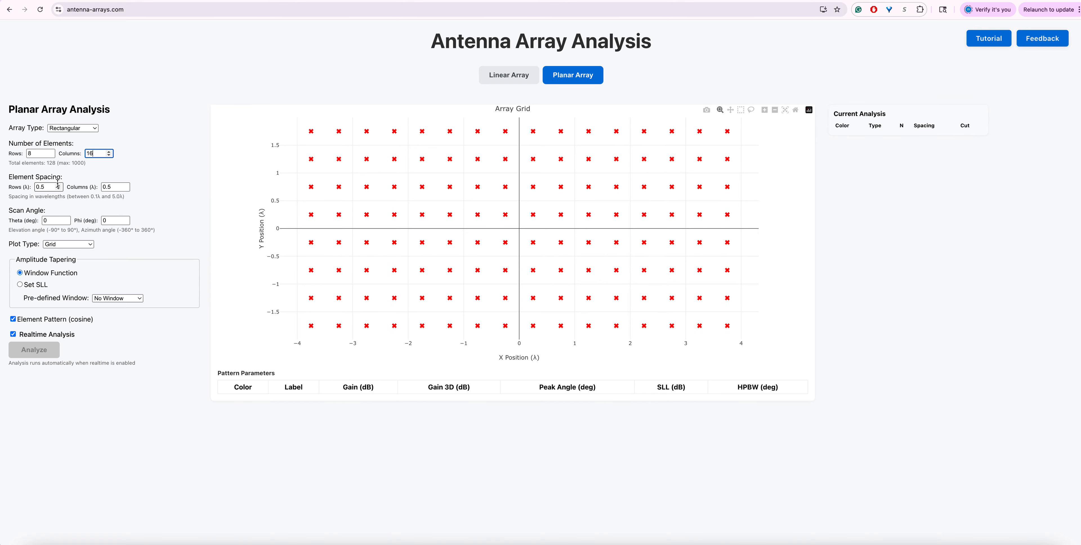
- Set the column element spacing to 0.75 wavelengths
left_click_drag(45, 187, 37, 187)
left_click(113, 188)
type("7")
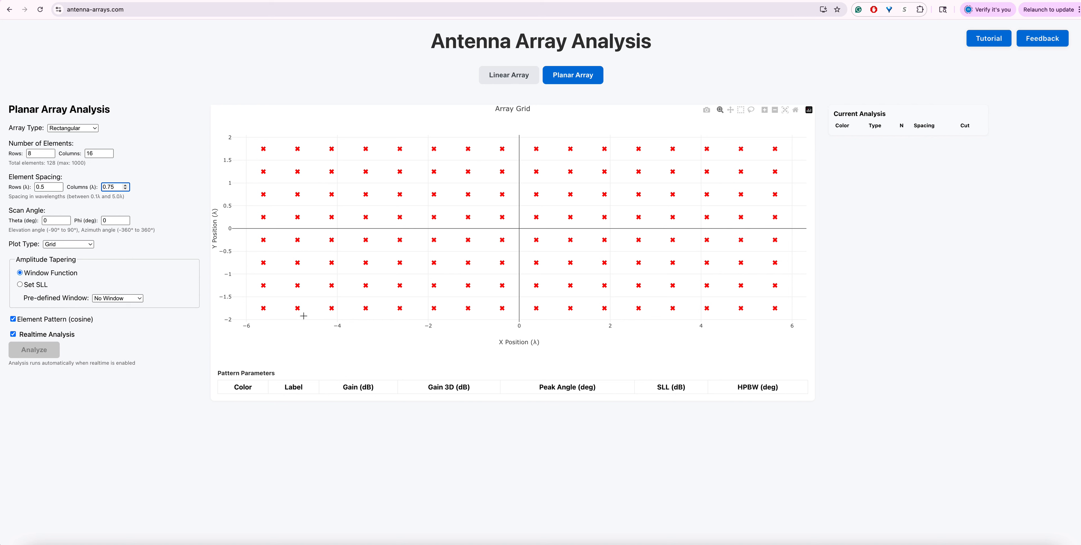
- Change the planar array's plot type to Pattern Cut
left_click(66, 246)
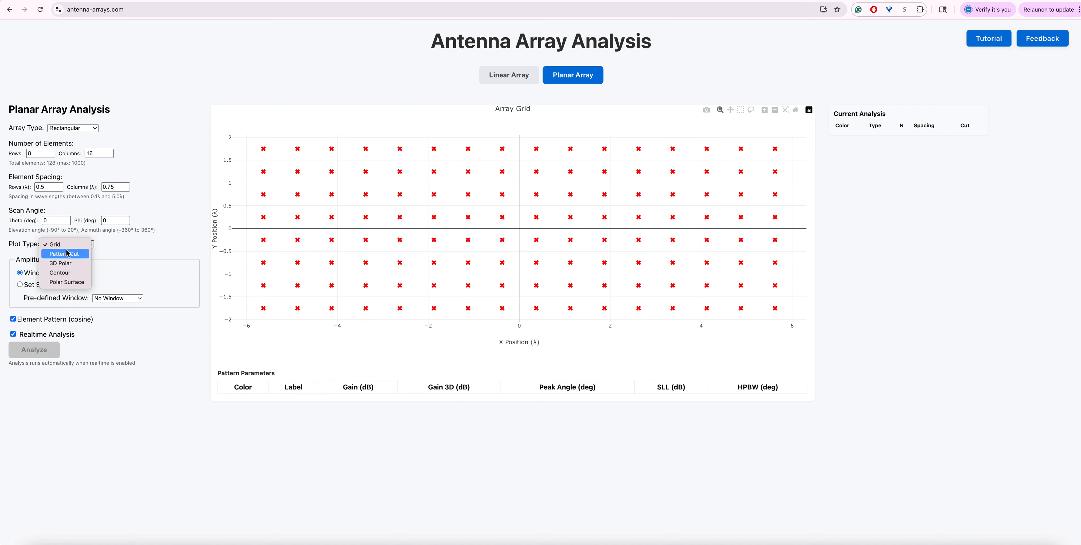
left_click(67, 254)
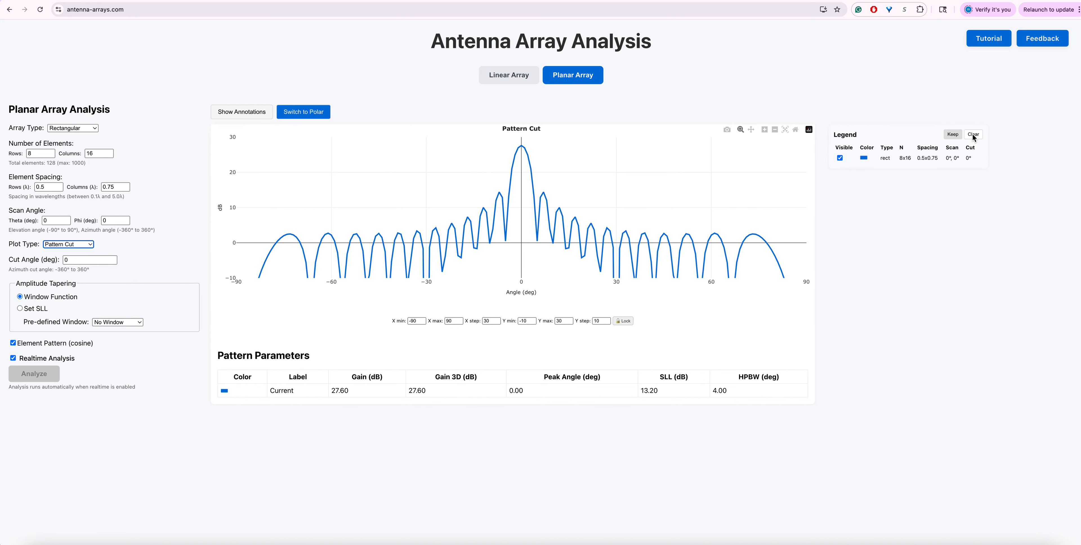
- Keep the 0-degree cut in the legend and set the cut angle to 90 degrees for comparison
left_click(953, 135)
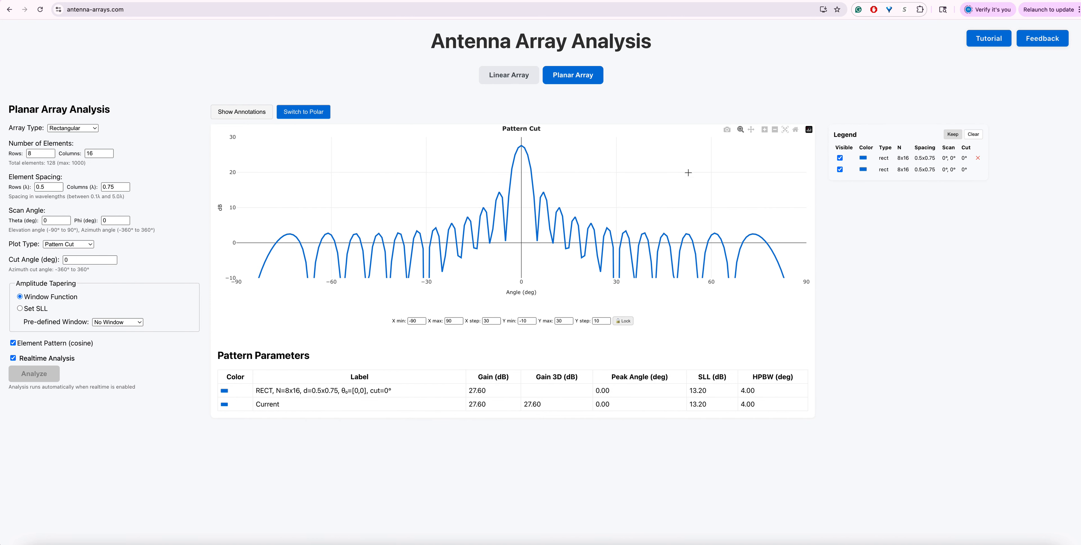
double_click(65, 259)
type("90")
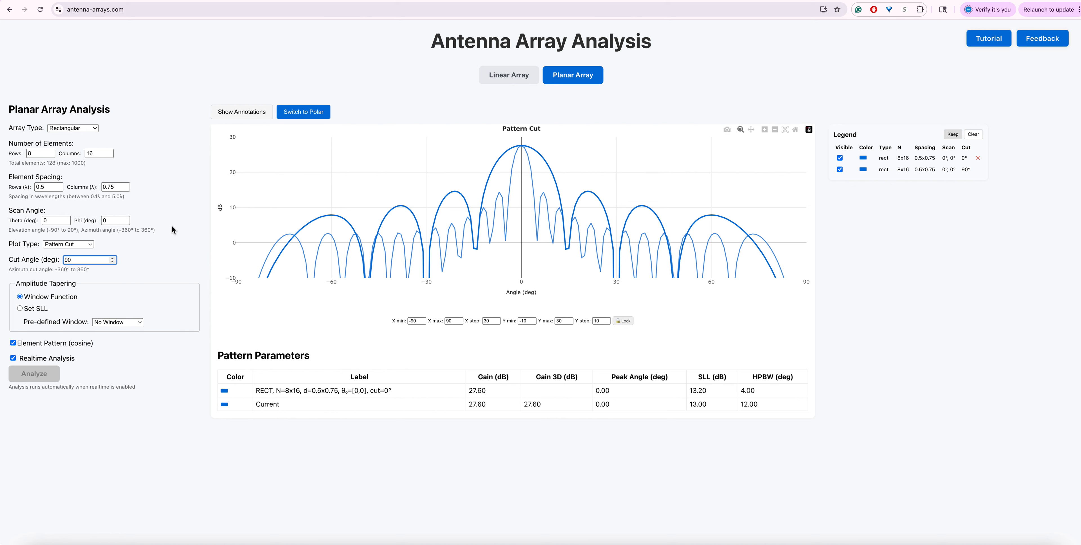
- Change the plot type to 3D Polar and rotate the radiation pattern to view it obliquely
left_click(82, 244)
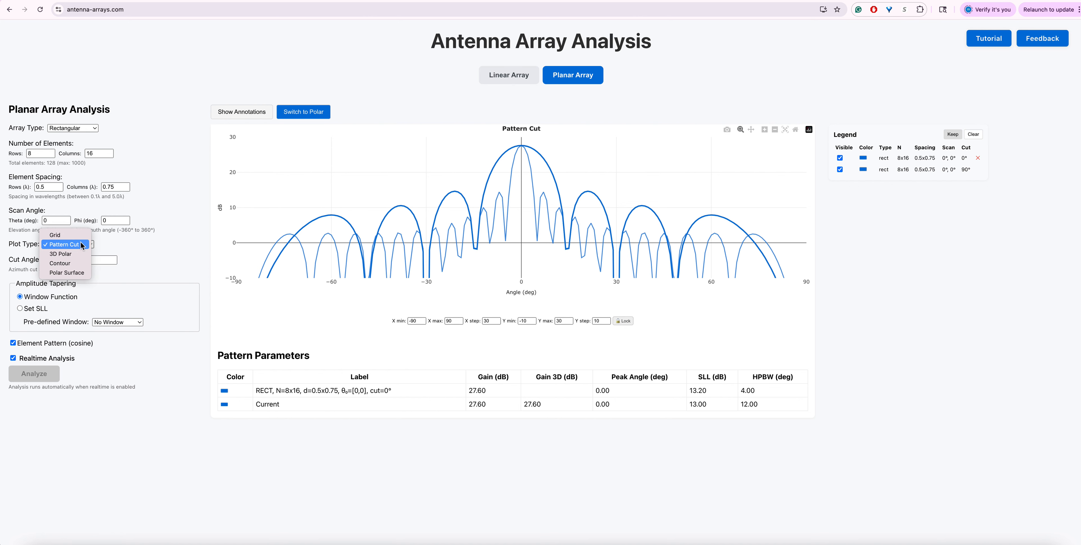
left_click(81, 253)
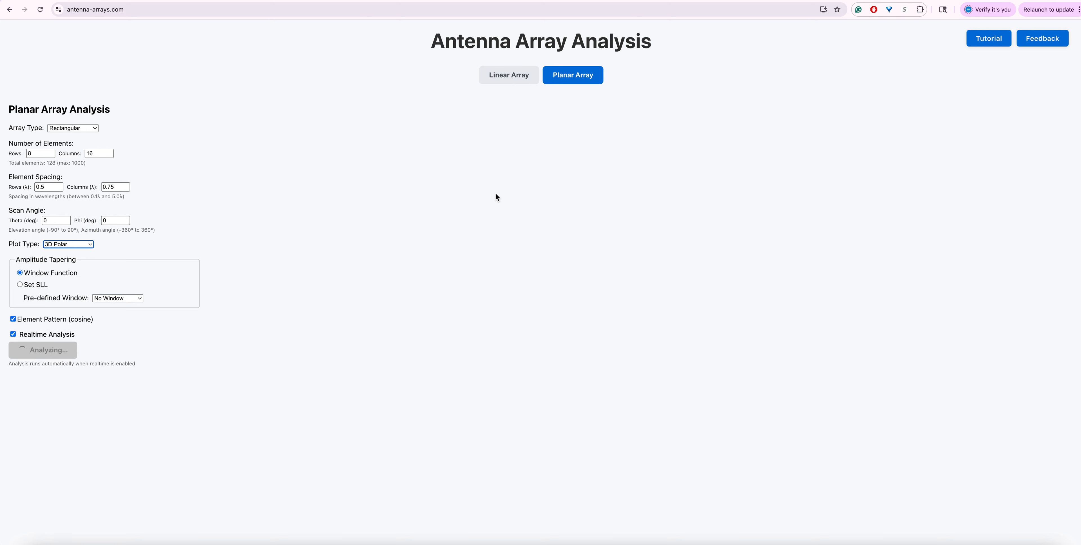
left_click_drag(487, 201, 423, 160)
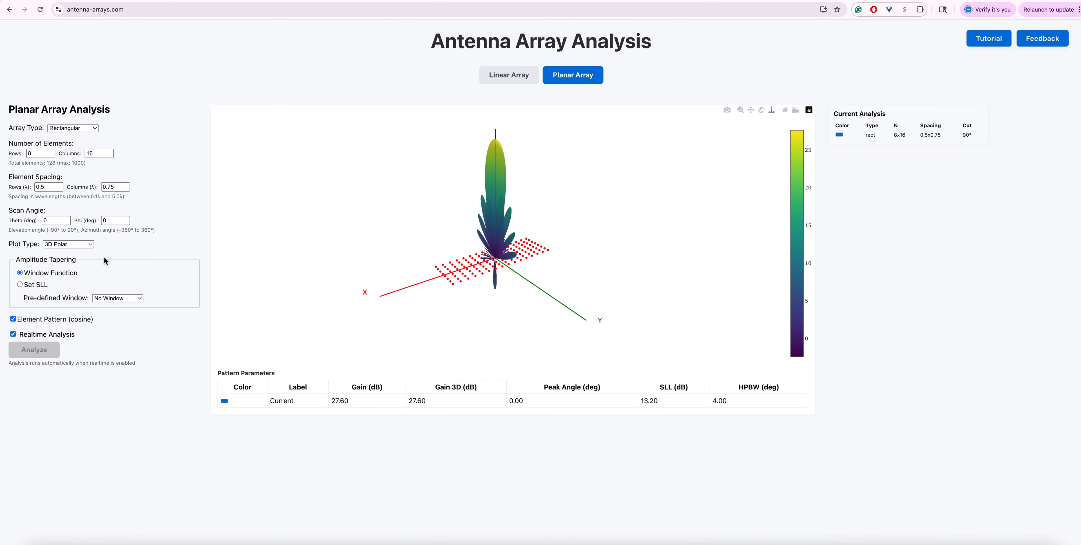
- Change the plot type to Contour and set the scan angle to theta 30 and phi 45 degrees
left_click(90, 244)
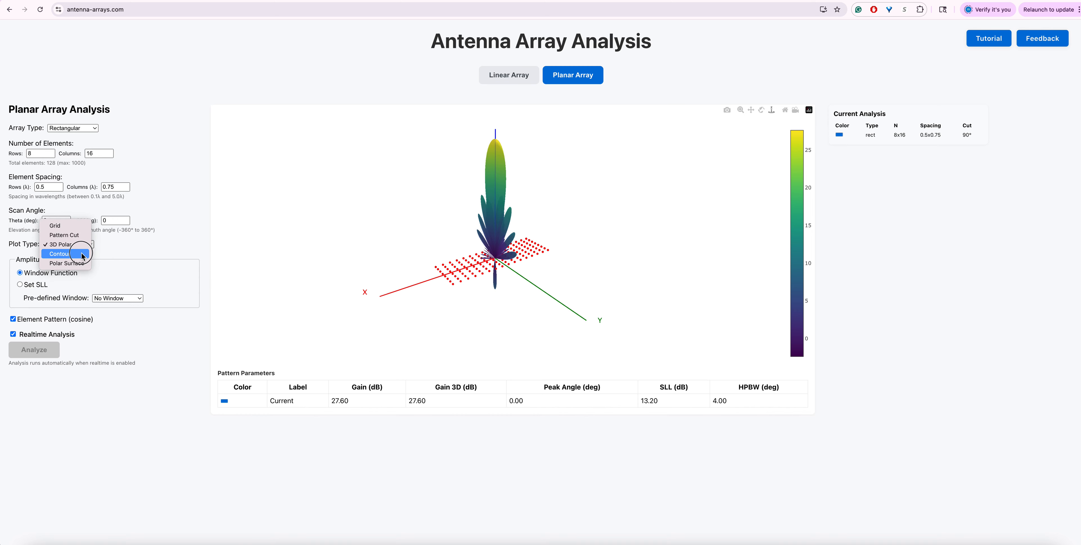
left_click(81, 254)
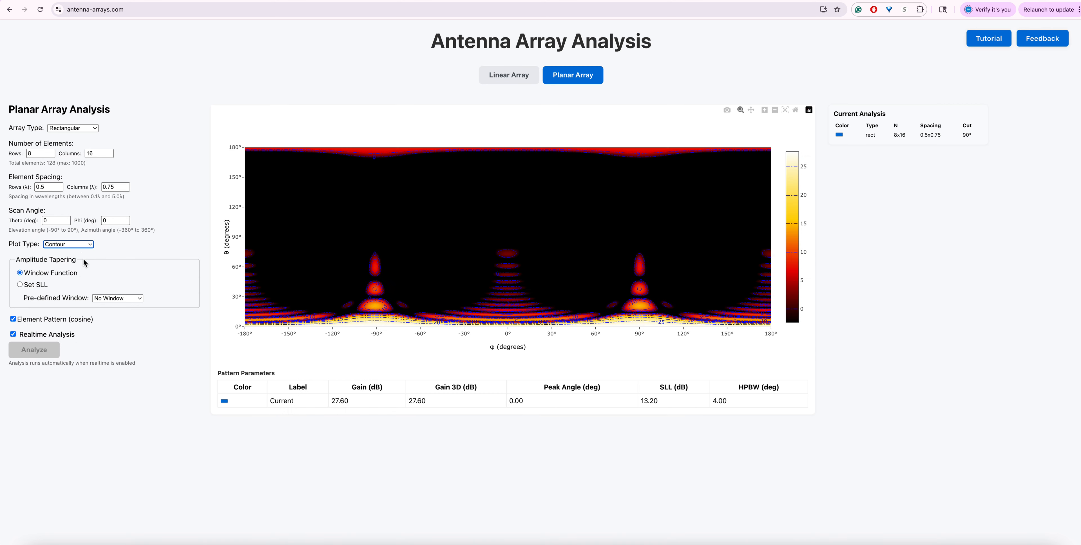
left_click(44, 220)
key("BackSpace")
type("30")
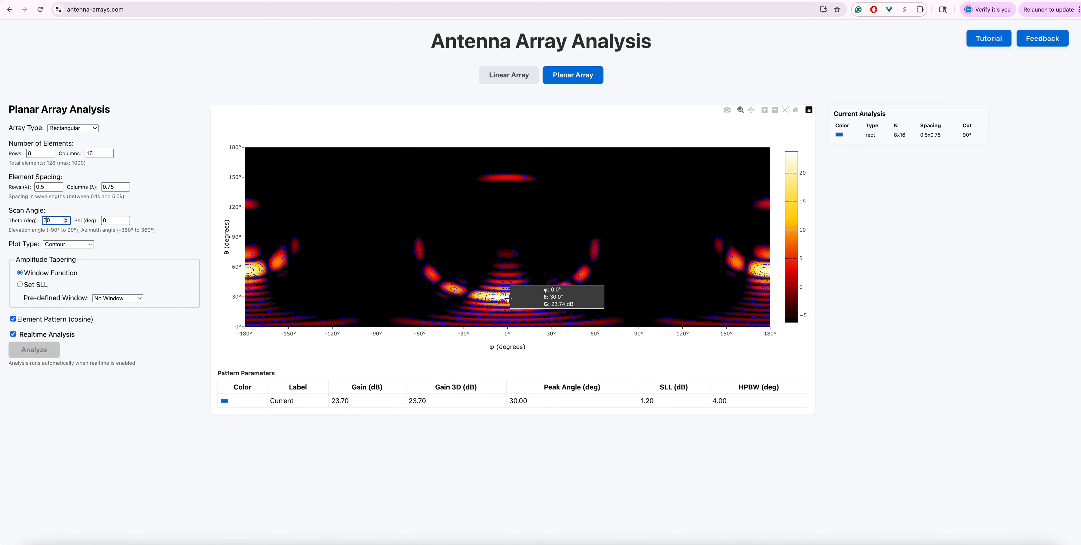
left_click(104, 220)
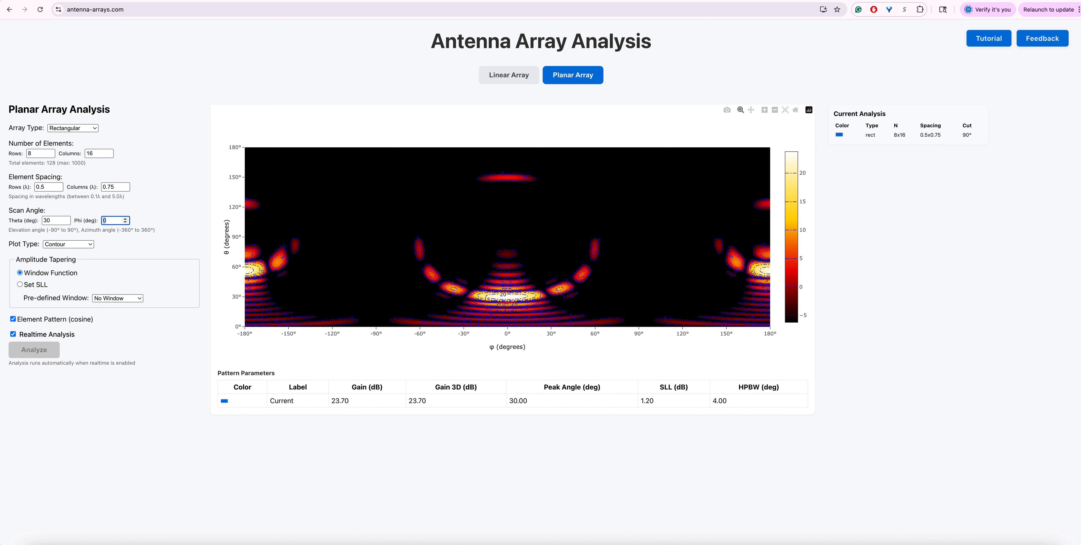
type("45")
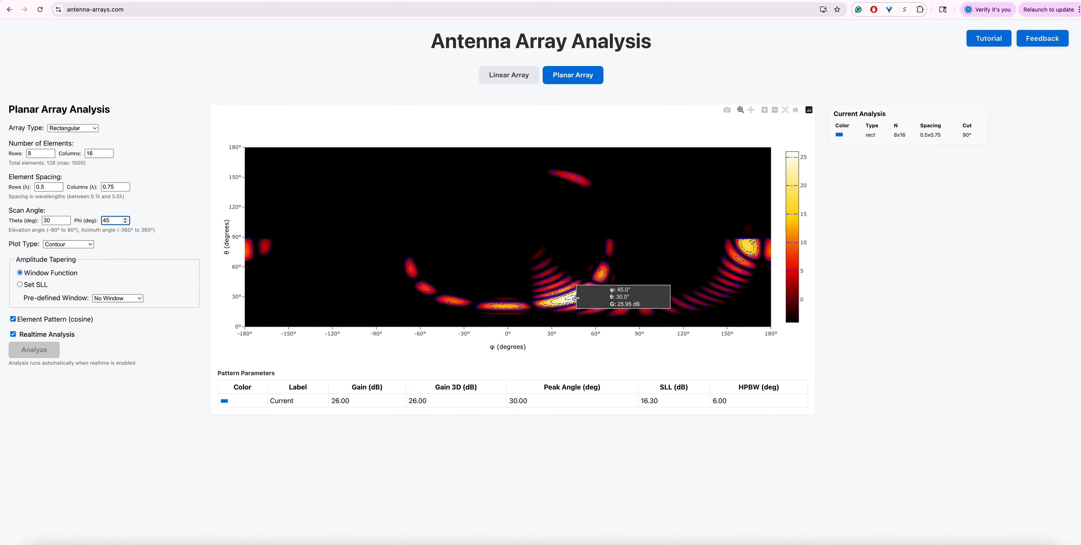
- Change the plot type to Polar Surface and turn off realtime analysis
left_click(73, 245)
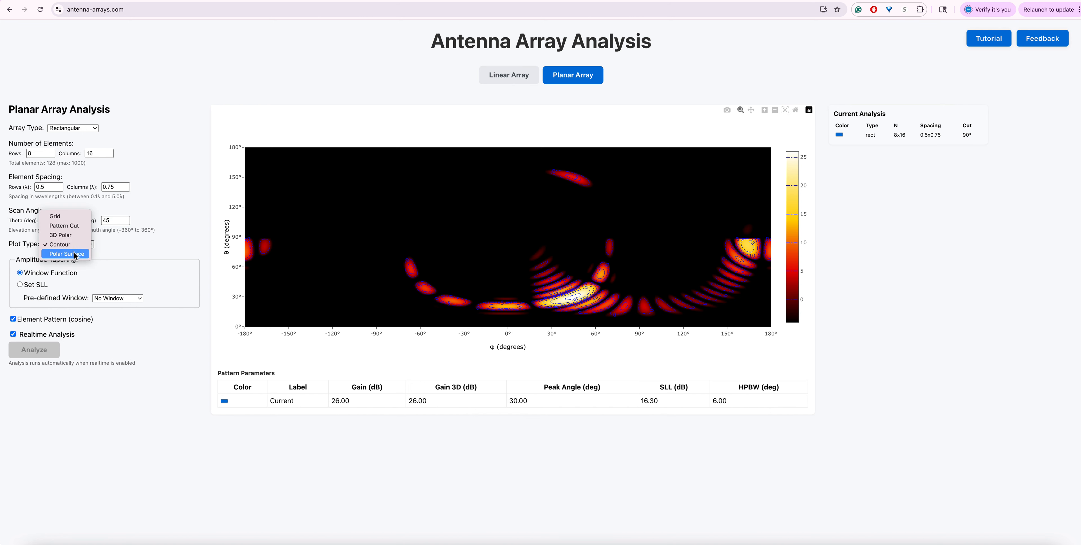
left_click(74, 253)
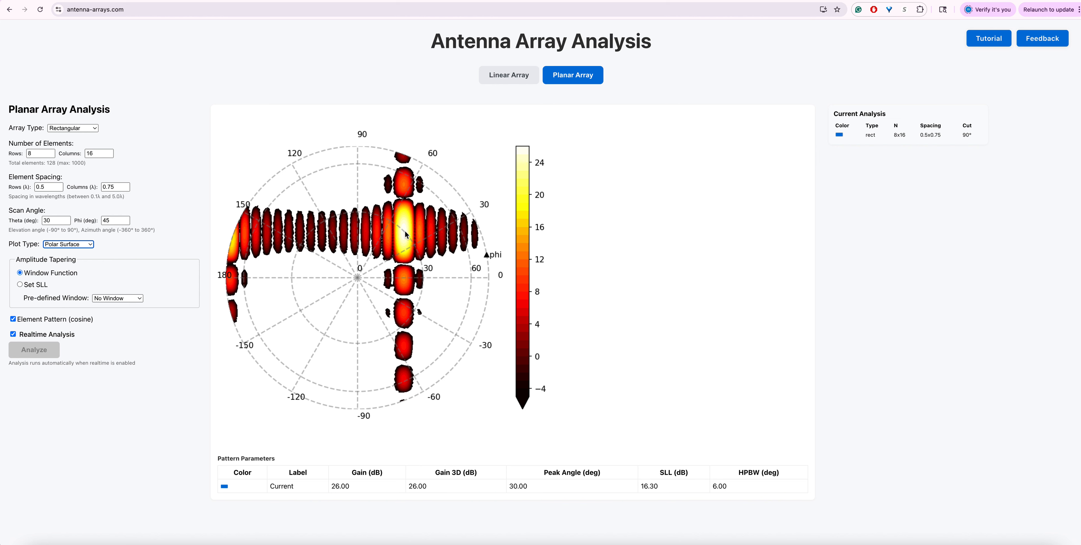
left_click(14, 335)
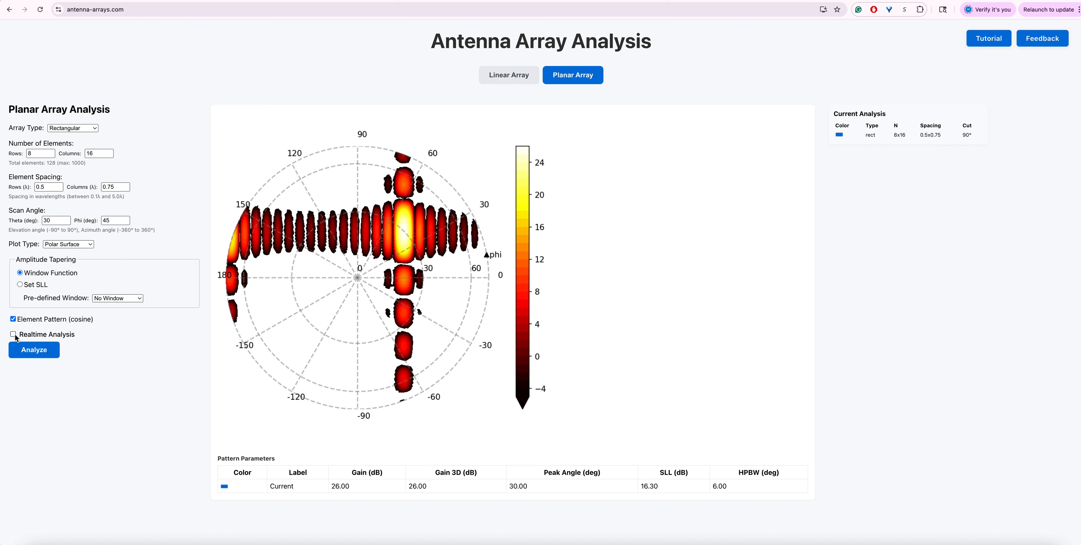
- Set the planar array to 40 rows and 20 columns with a column spacing of 1.5 wavelengths
double_click(32, 154)
type("40")
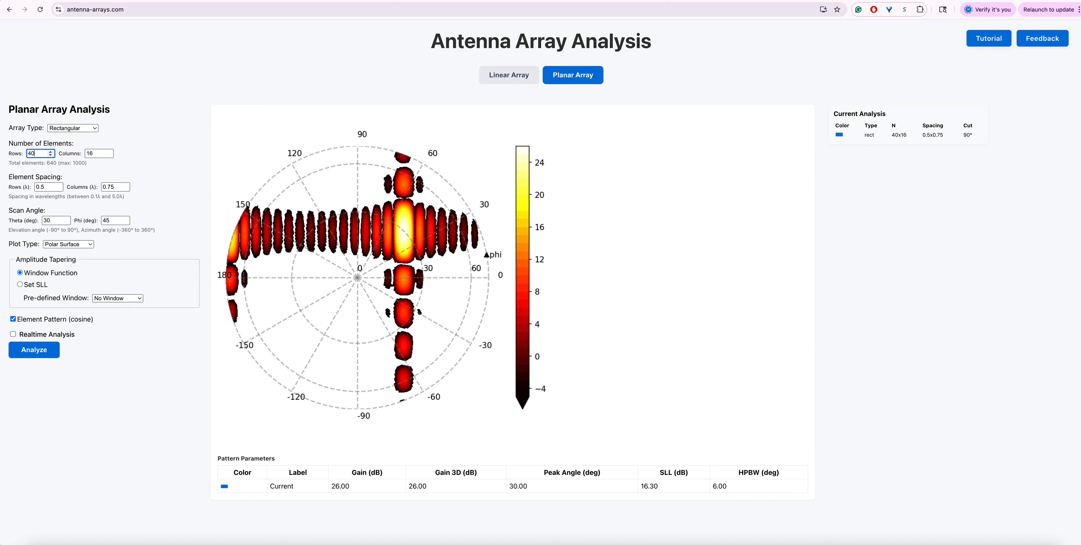
left_click(95, 153)
double_click(95, 152)
type("20")
double_click(102, 187)
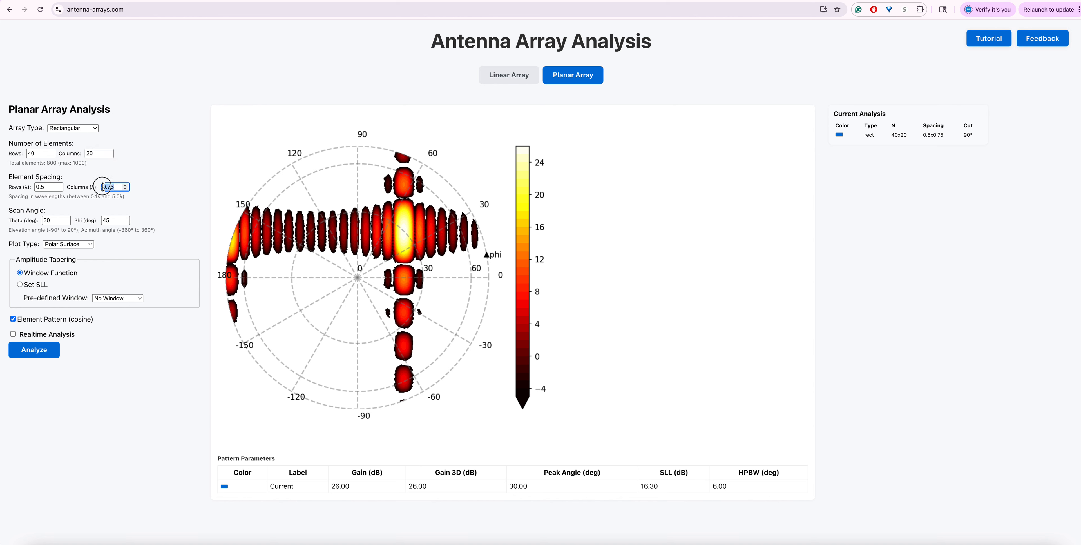
type("1.5")
- Set both the theta and phi scan angles to 0 degrees and run the analysis
double_click(53, 220)
type("0")
double_click(107, 220)
type("0")
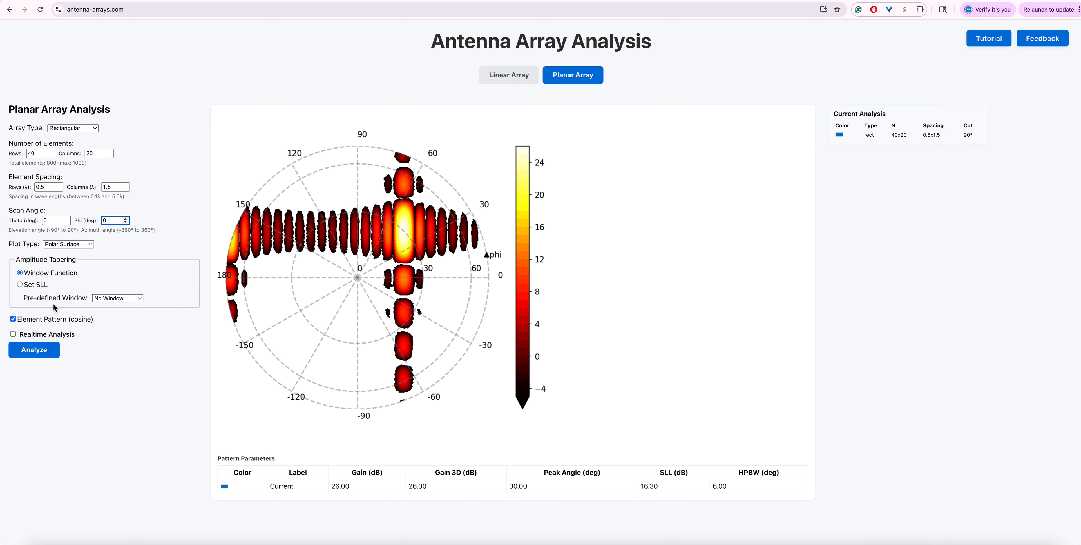
left_click(30, 352)
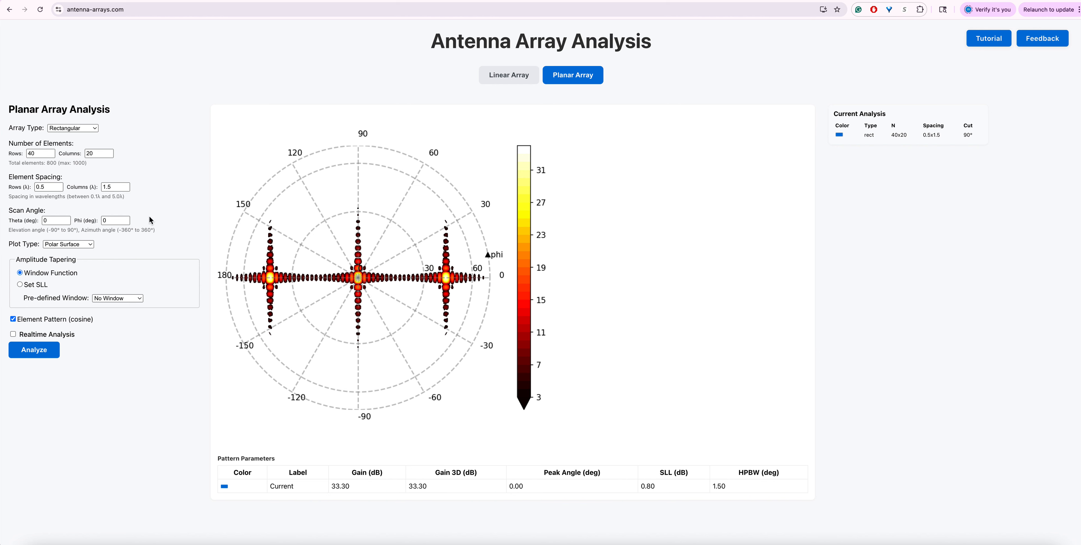
- Select the column element spacing value for editing
left_click_drag(113, 187, 102, 188)
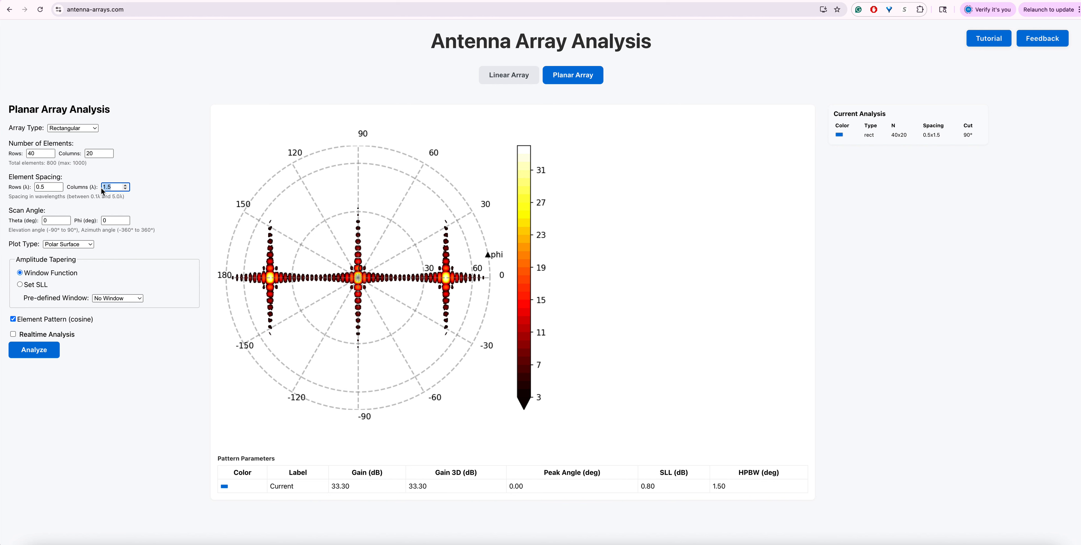